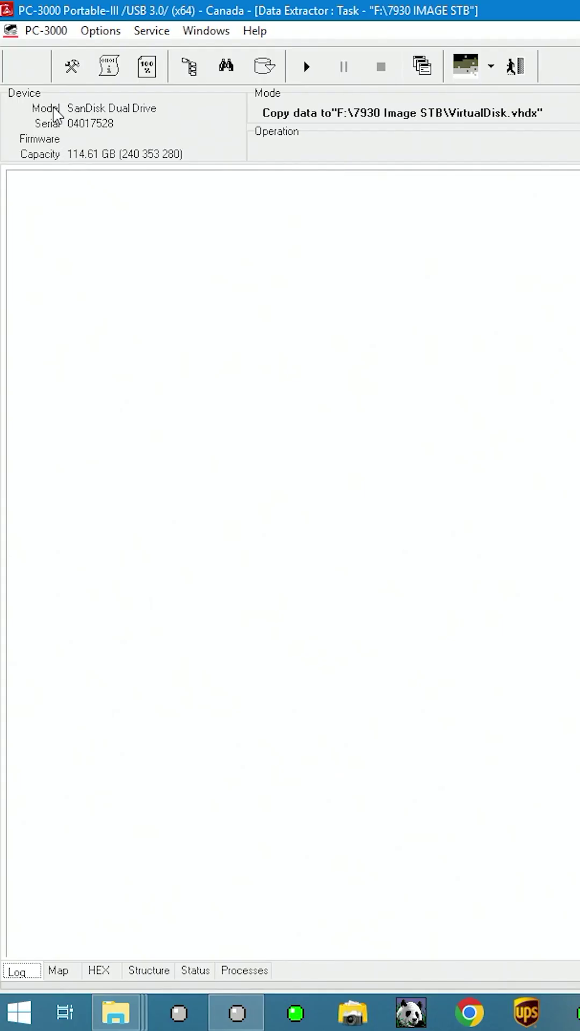
# View the SanDisk drive's first sector from the Map tab, then return to its partition 1 [0C] listing
pyautogui.click(58, 970)
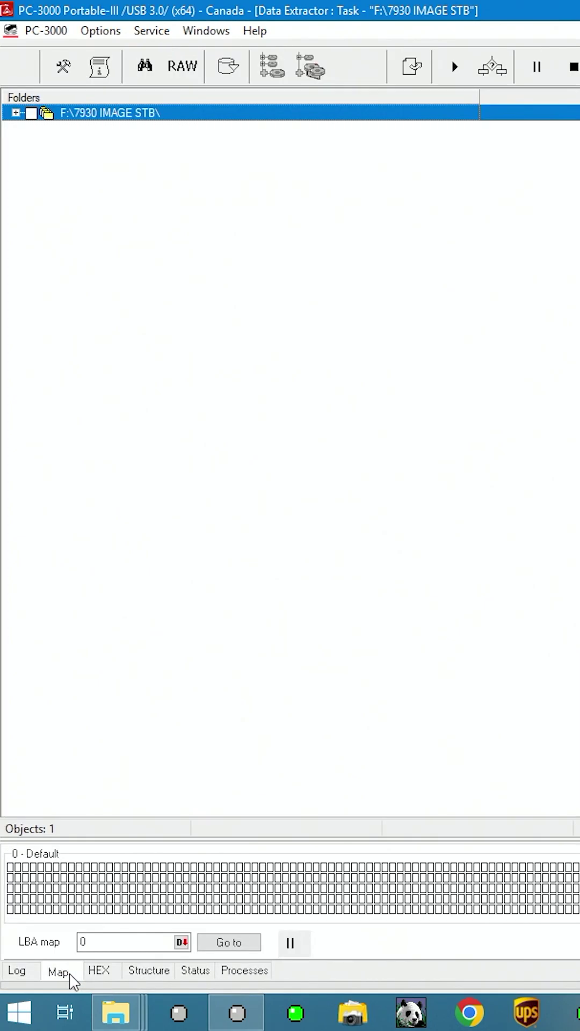
pyautogui.click(16, 114)
pyautogui.rightClick(89, 129)
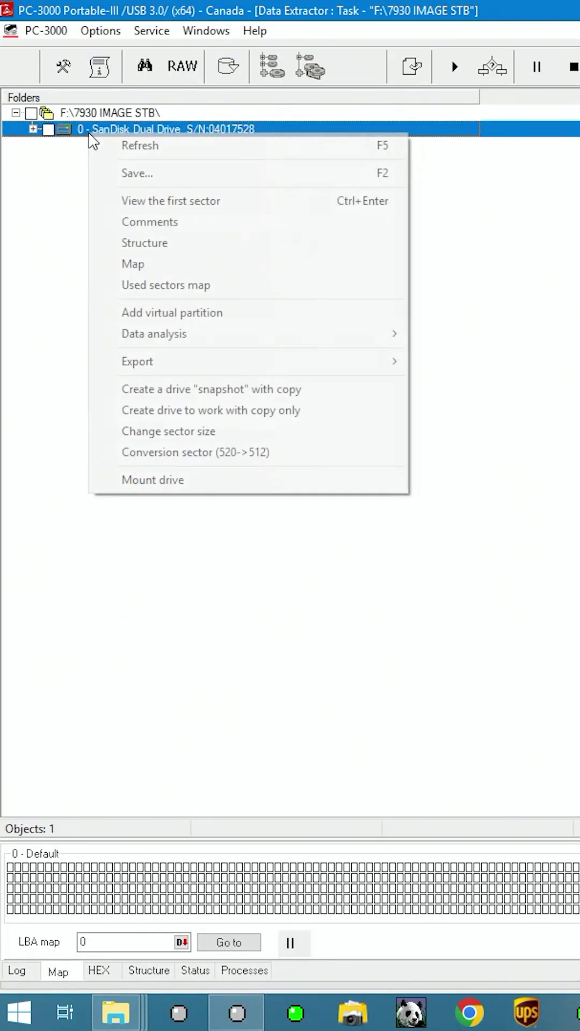
pyautogui.click(189, 201)
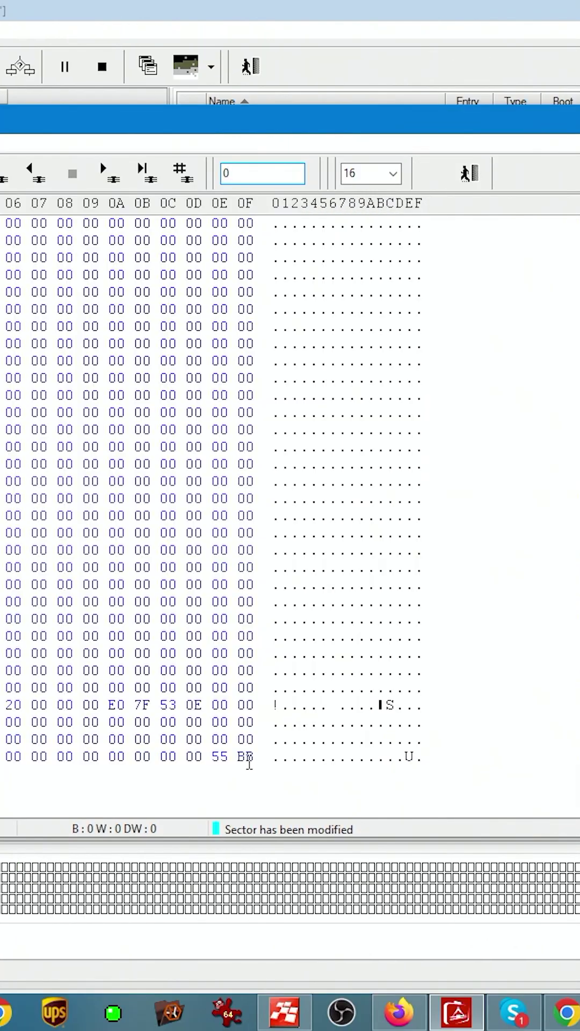
pyautogui.press('Escape')
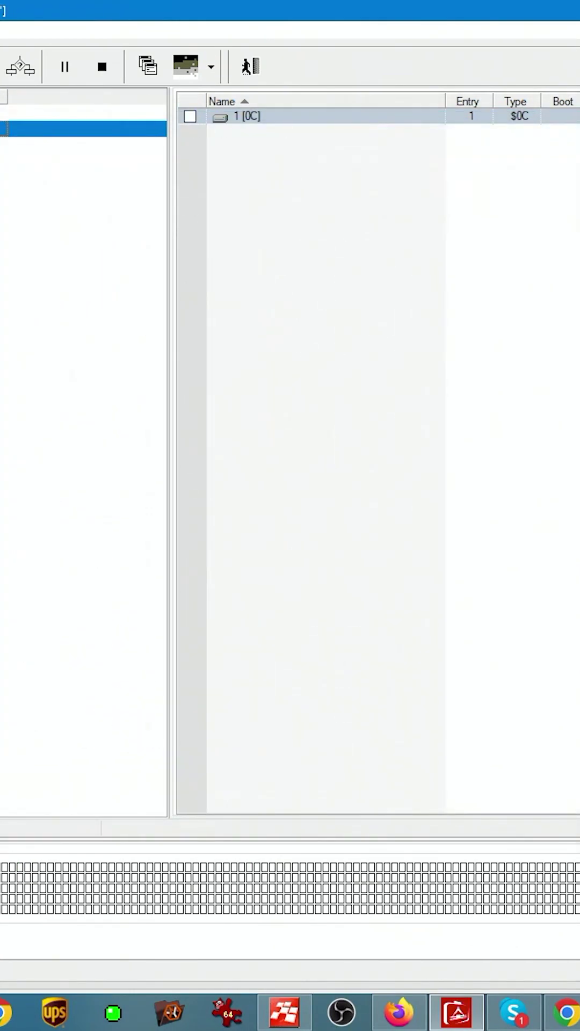
pyautogui.rightClick(4, 96)
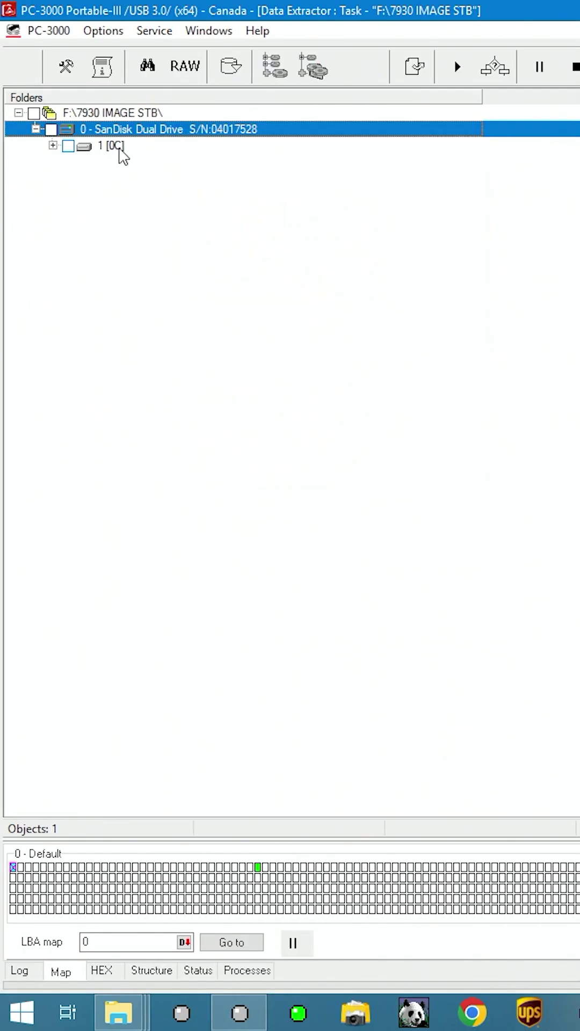
# Build the used-sectors map for the FAT32 partition in 1 [0C] and adjust the copy Direction
pyautogui.click(106, 145)
pyautogui.click(144, 163)
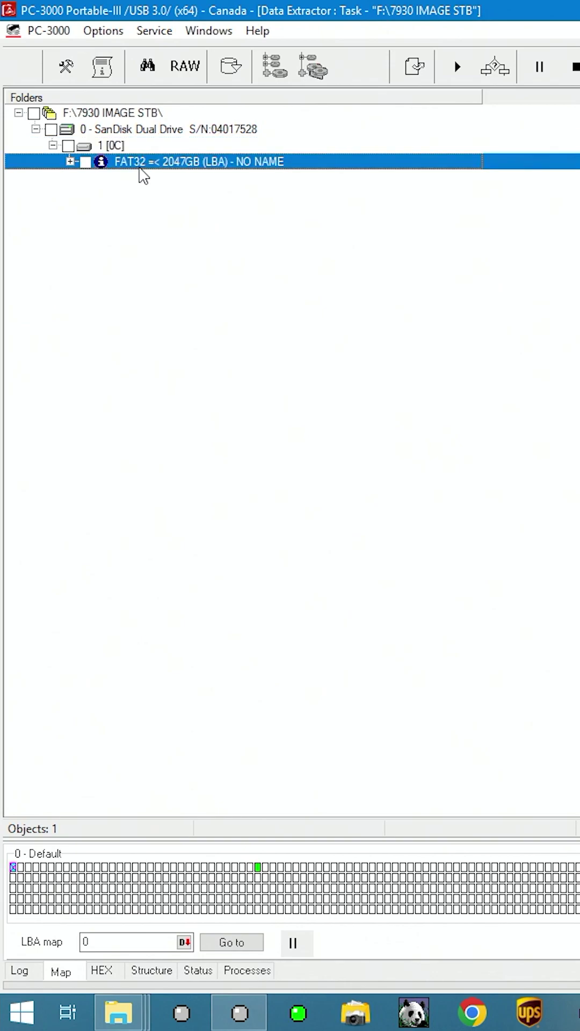
pyautogui.rightClick(159, 171)
pyautogui.click(468, 411)
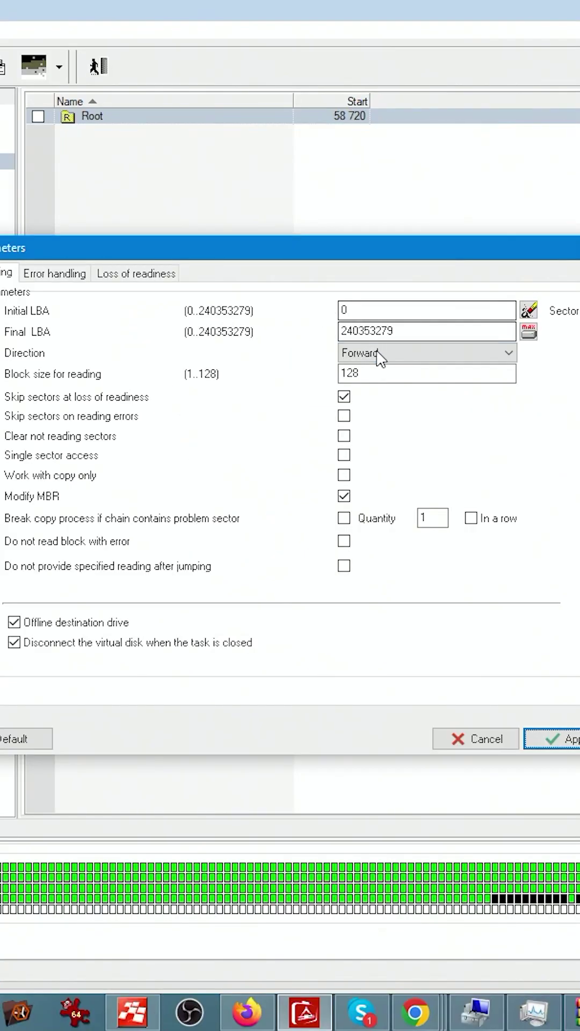
pyautogui.click(379, 354)
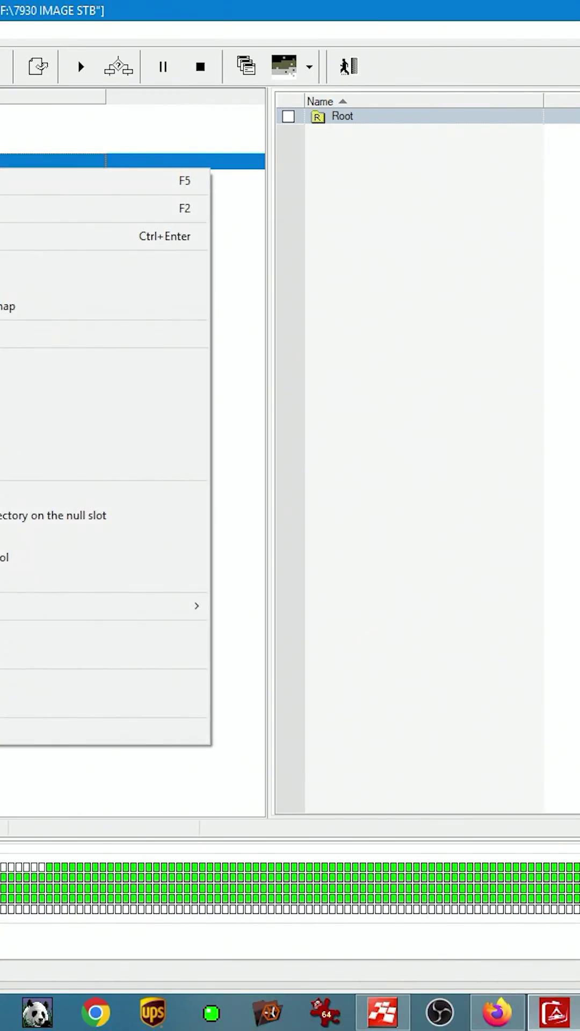
# Start the imaging task so the copy runs and reaches about 1% in Processes
pyautogui.click(80, 71)
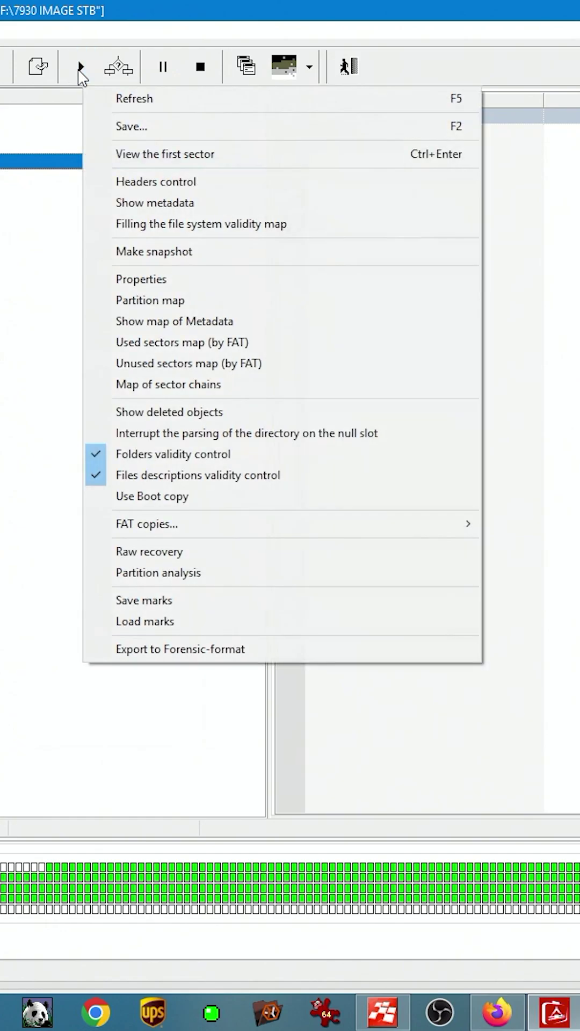